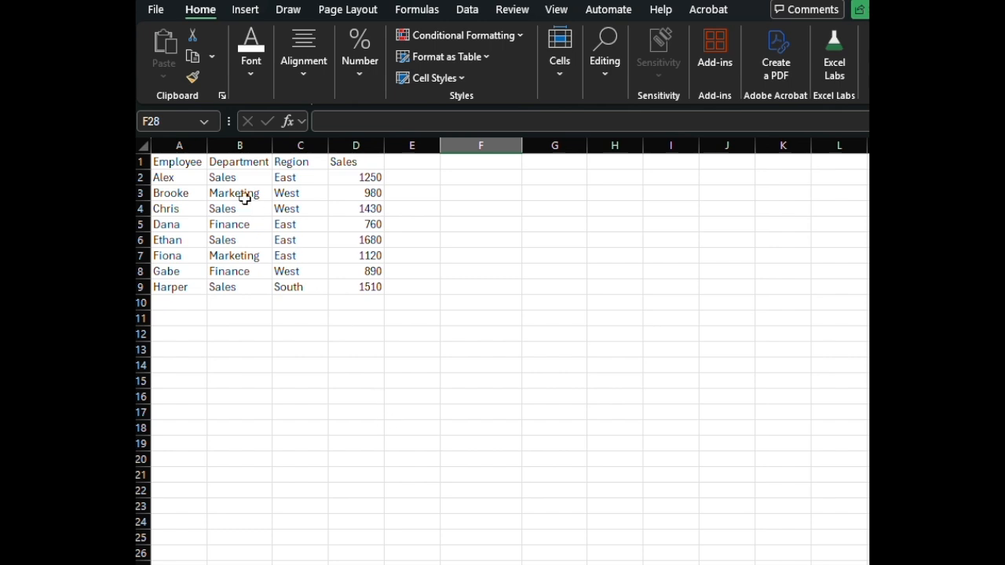
# Step: Turn on header filters for the employee data starting in A1
pyautogui.click(201, 161)
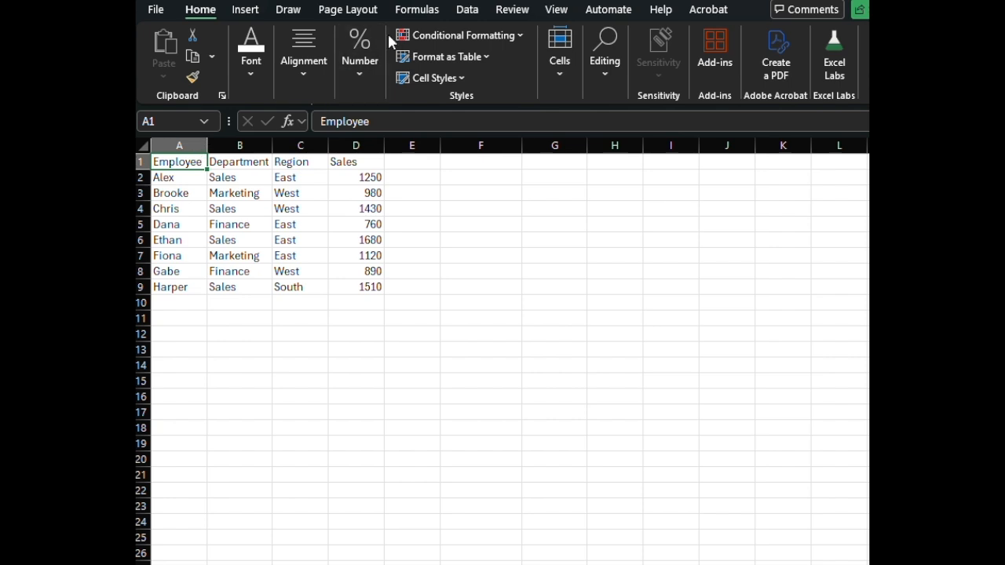
pyautogui.click(468, 10)
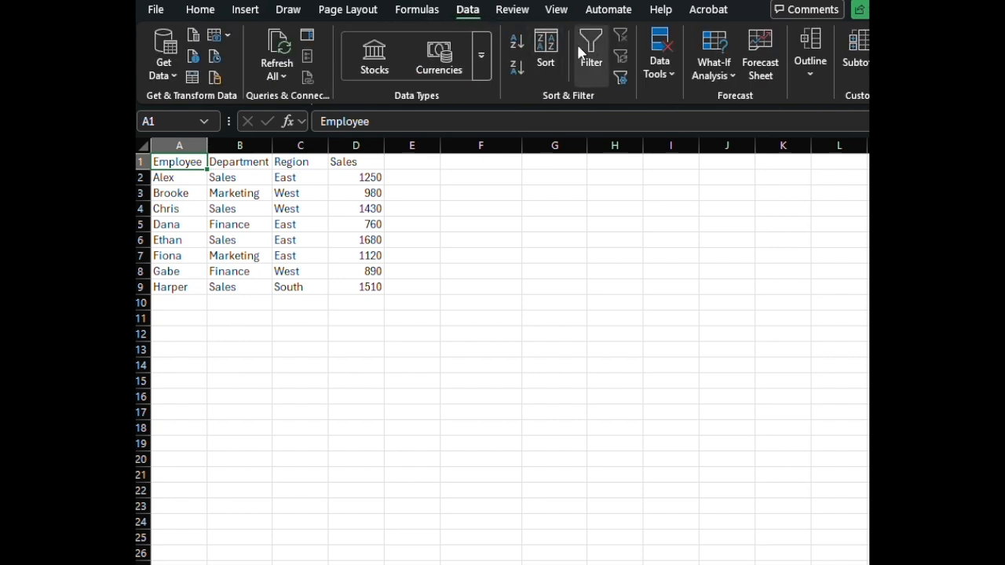
pyautogui.click(595, 57)
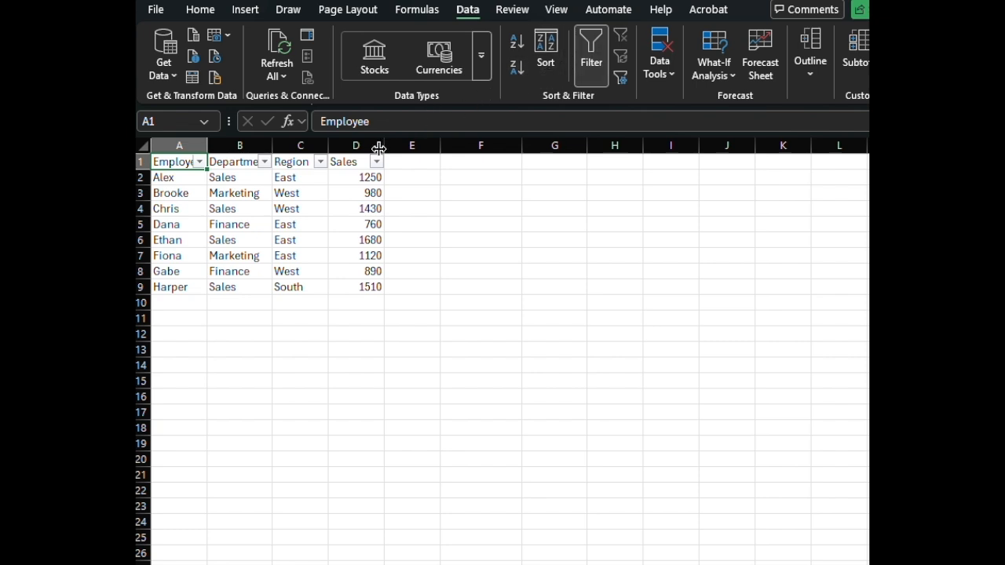
# Step: Filter the Region column to show only West, and remove the header filters again
pyautogui.click(319, 163)
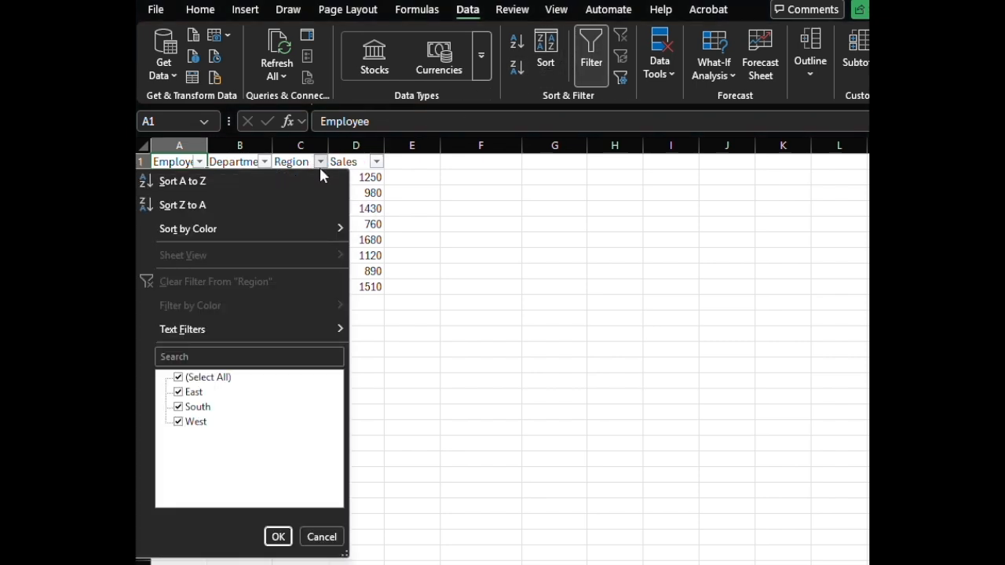
pyautogui.click(179, 378)
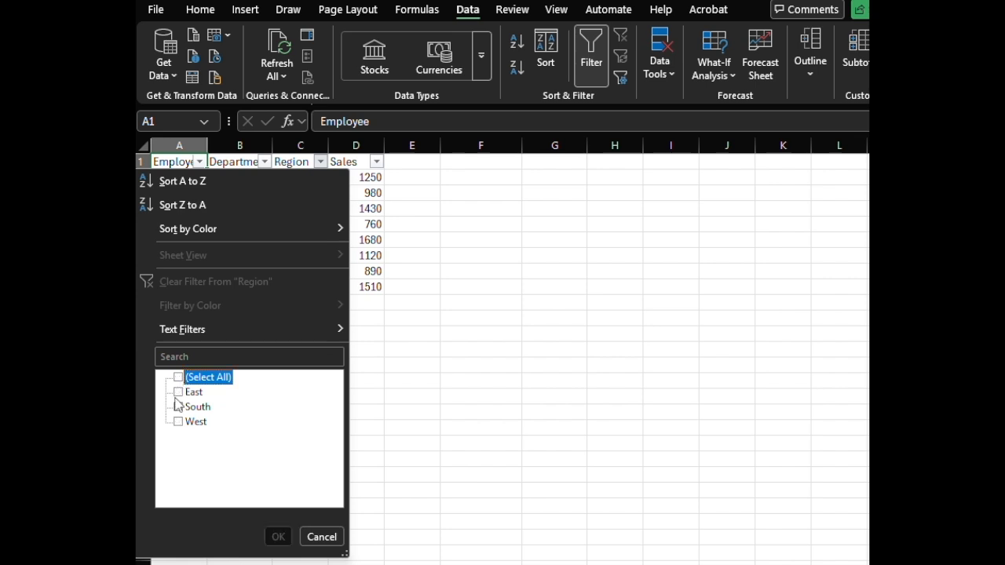
pyautogui.click(178, 423)
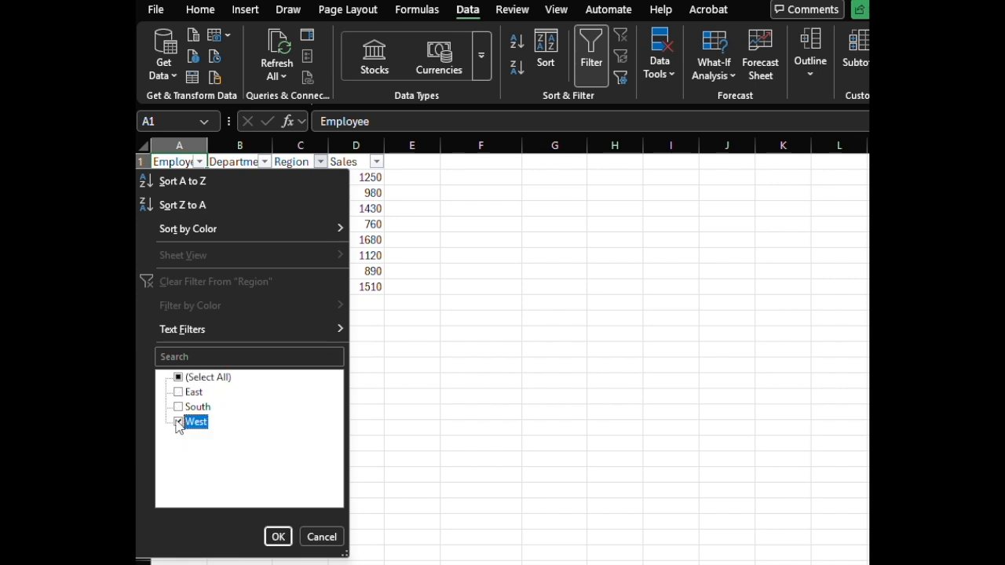
pyautogui.click(275, 538)
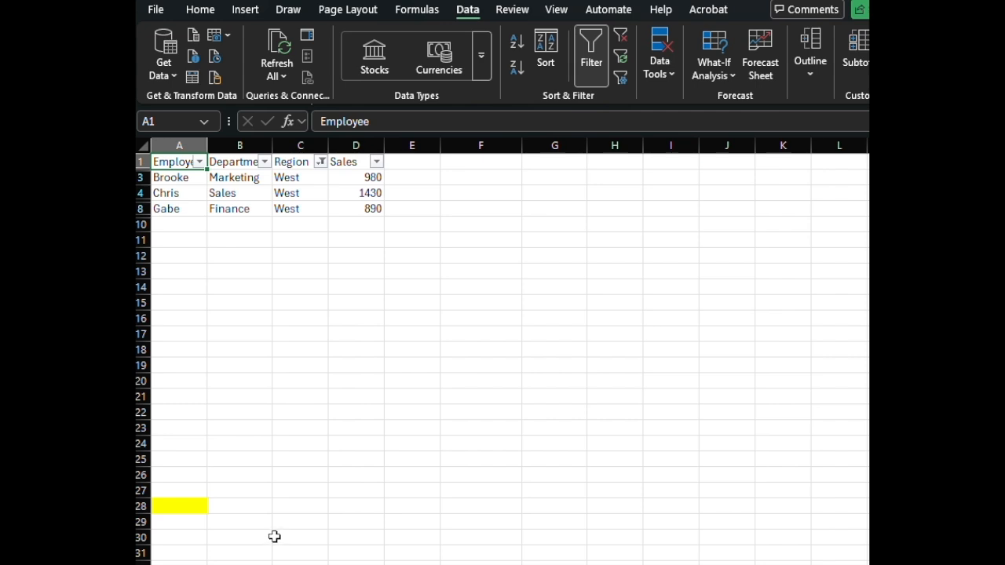
pyautogui.hotkey('ctrl', 'shift', 'l')
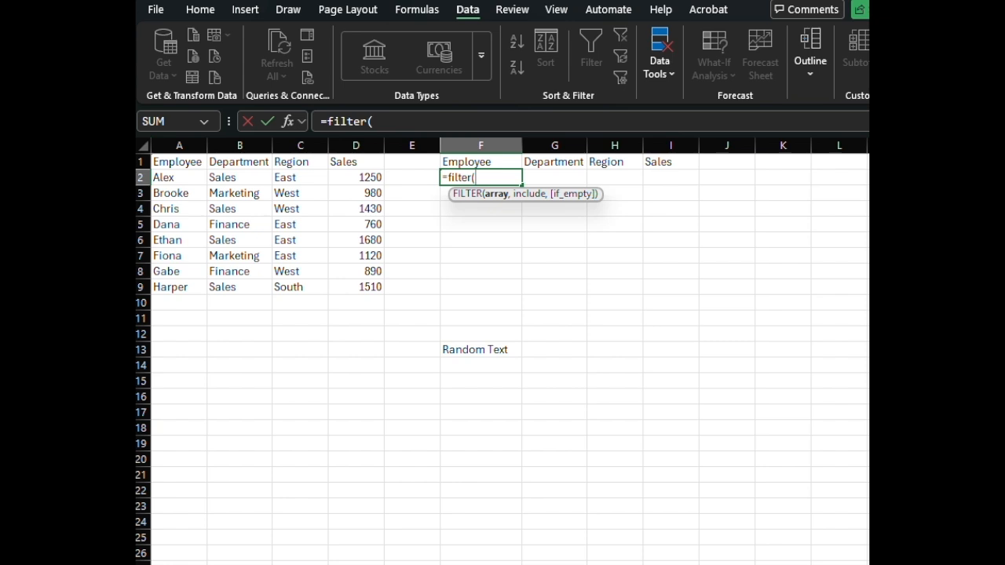
pyautogui.write(',')
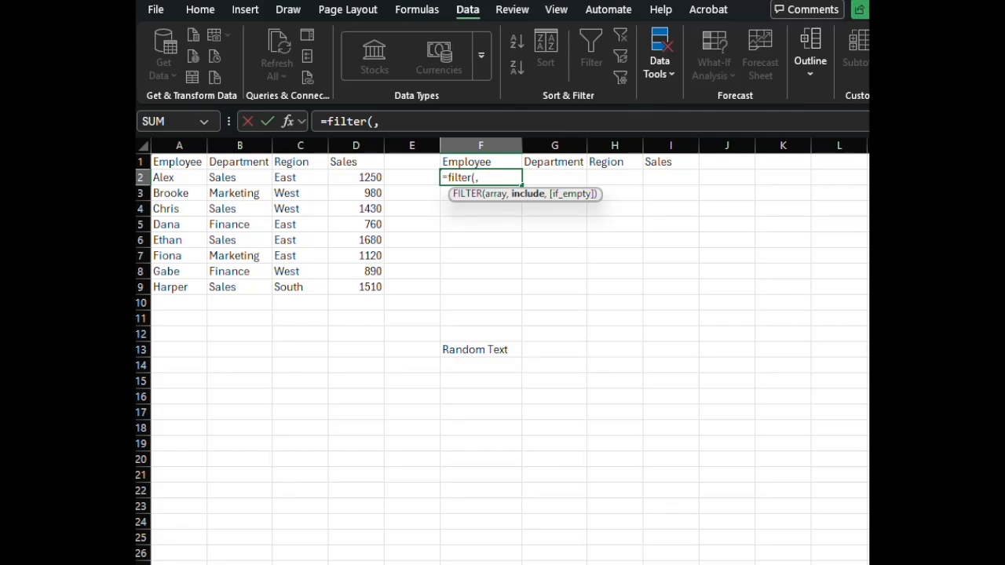
pyautogui.write(',')
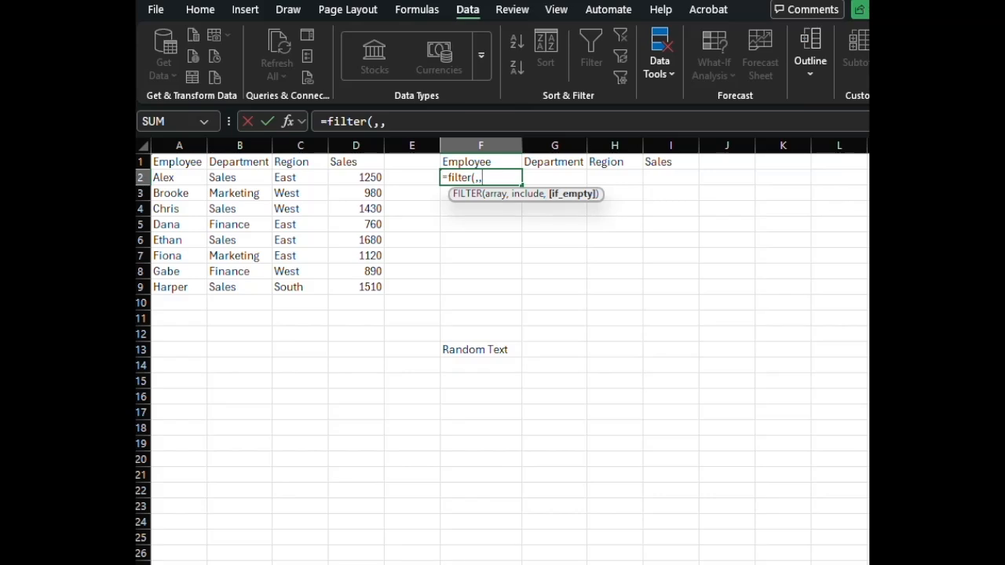
pyautogui.press('BackSpace')
pyautogui.press('BackSpace')
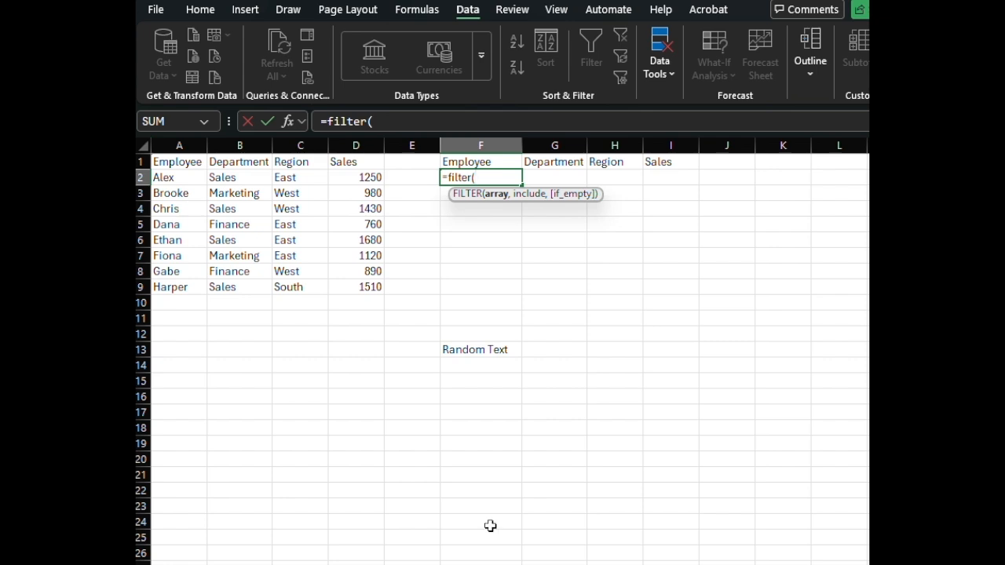
# Step: Complete the formula in F2 as =FILTER(A2:D9,B2:B9="Sales") to return the Sales department rows
pyautogui.click(174, 176)
pyautogui.moveTo(174, 176); pyautogui.dragTo(374, 287)
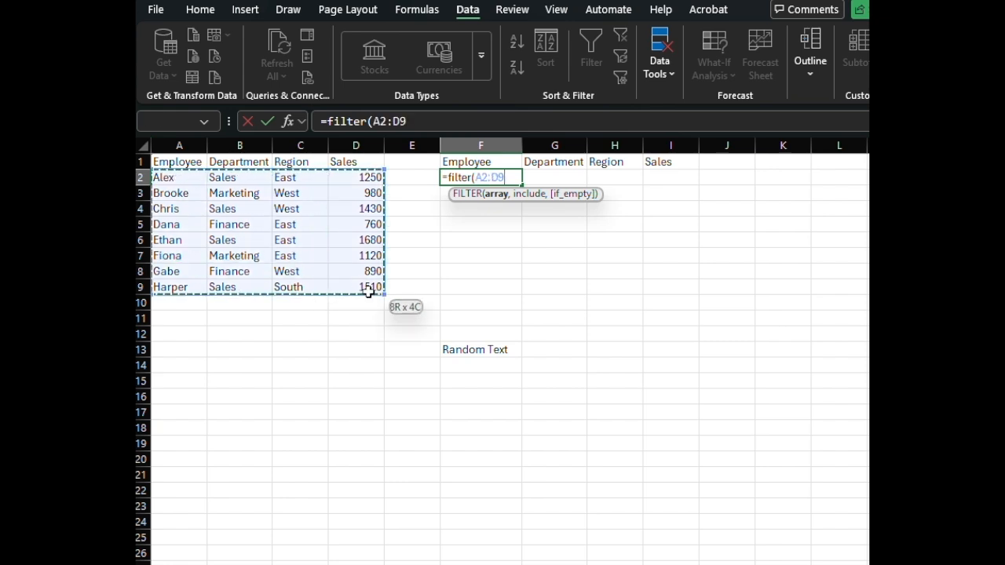
pyautogui.write(',')
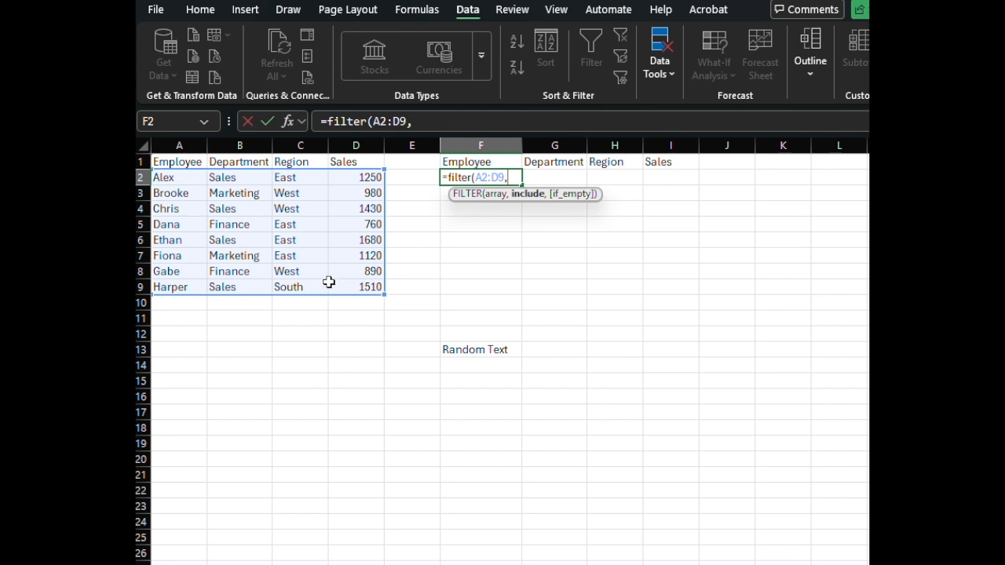
pyautogui.moveTo(242, 176); pyautogui.dragTo(265, 284)
pyautogui.write('="Sales")')
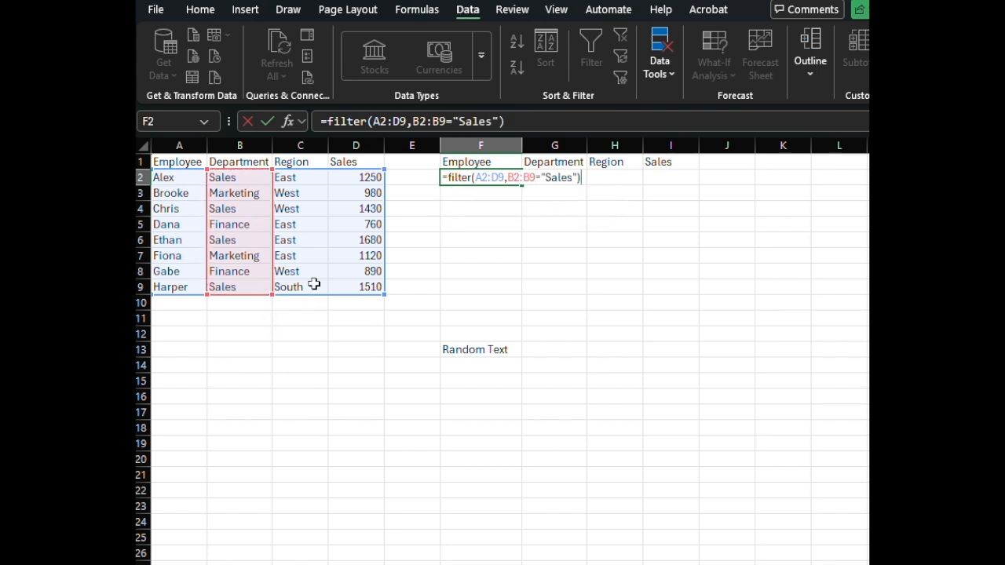
pyautogui.press('Return')
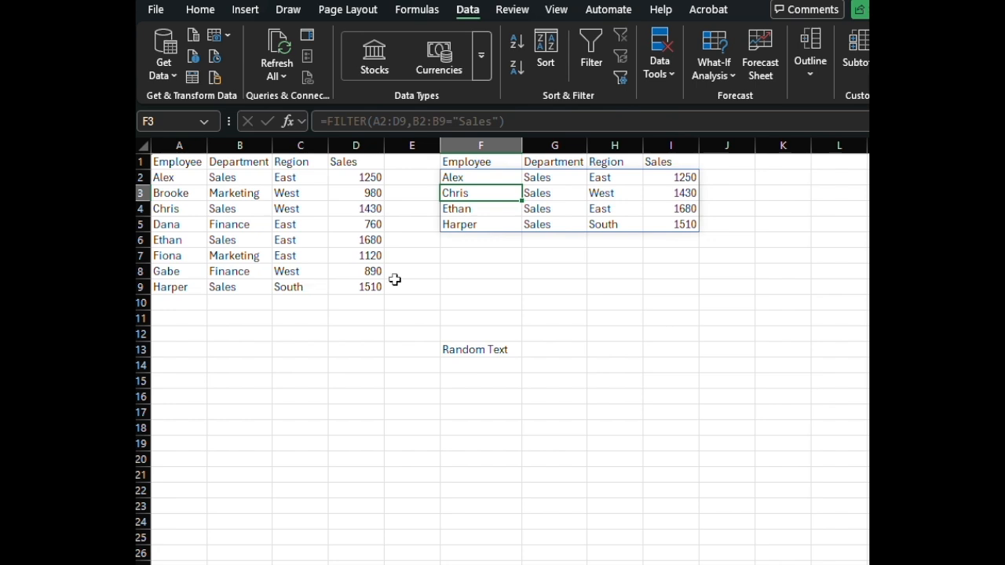
# Step: Change the department criterion in the F2 FILTER formula to "IT"
pyautogui.click(467, 176)
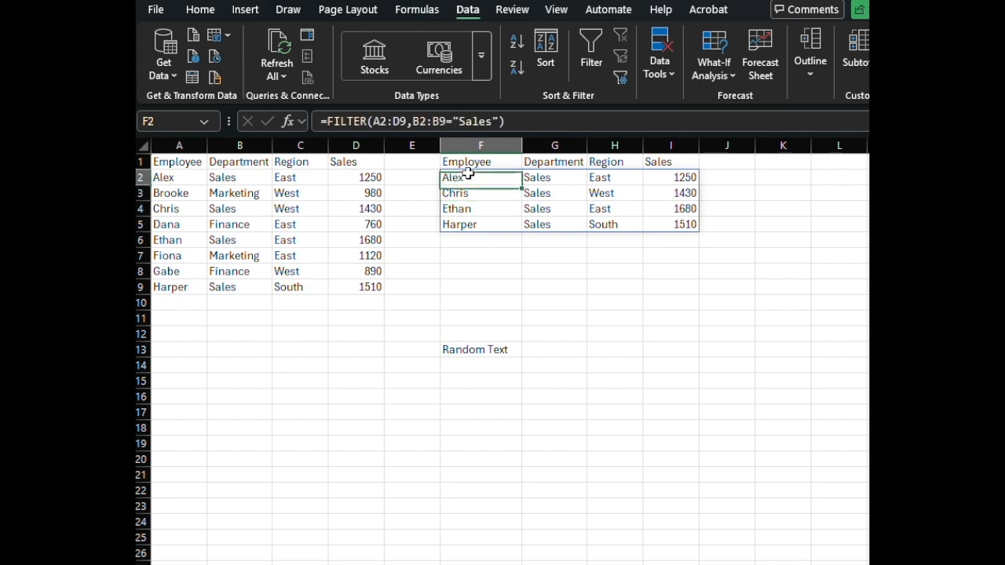
pyautogui.click(458, 121)
pyautogui.moveTo(458, 121); pyautogui.dragTo(495, 121)
pyautogui.write('I')
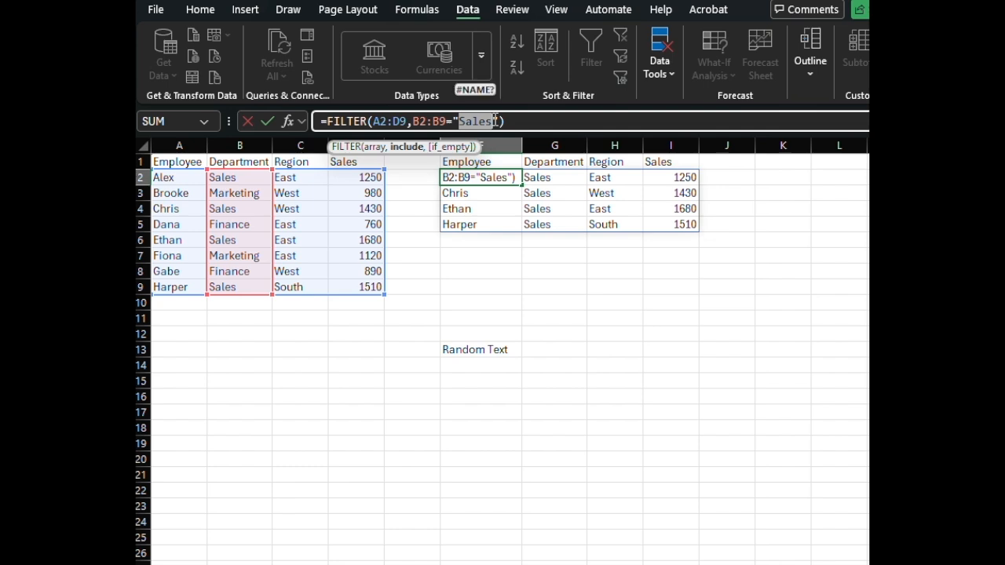
pyautogui.write('T')
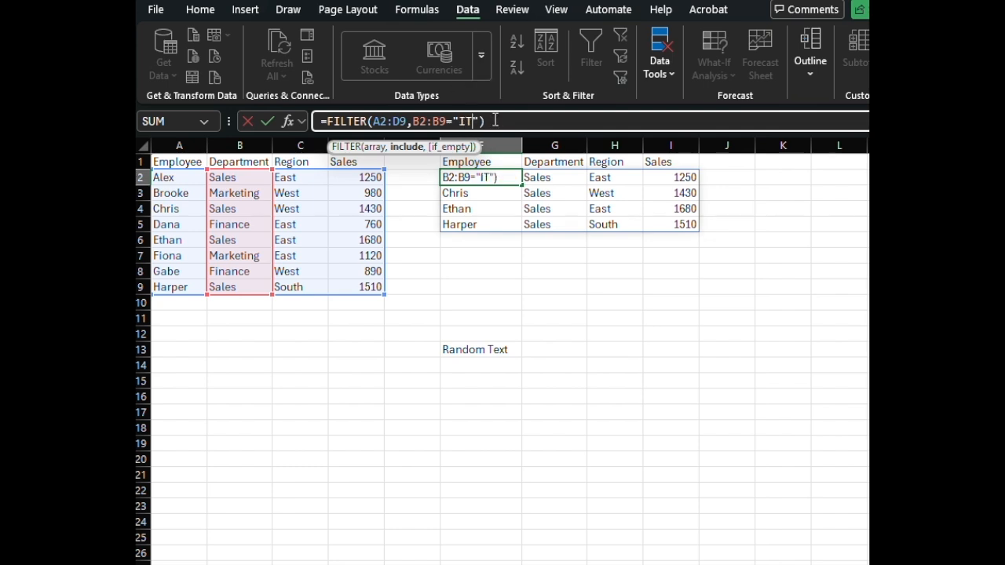
pyautogui.press('Return')
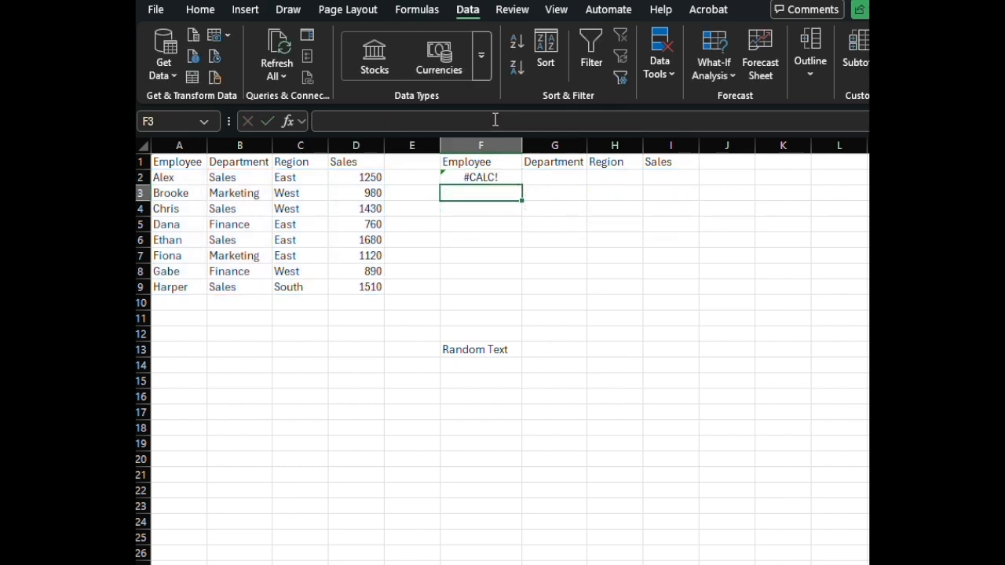
# Step: Add "Nothing Found" as the if_empty argument of the FILTER formula in F2
pyautogui.click(479, 176)
pyautogui.click(483, 121)
pyautogui.write(',"Noth')
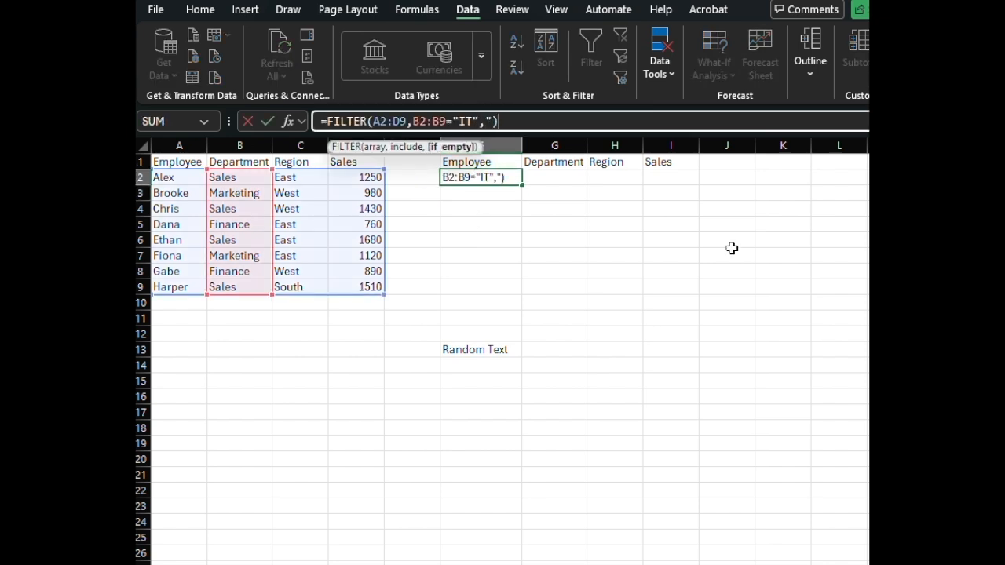
pyautogui.write('ing Found"')
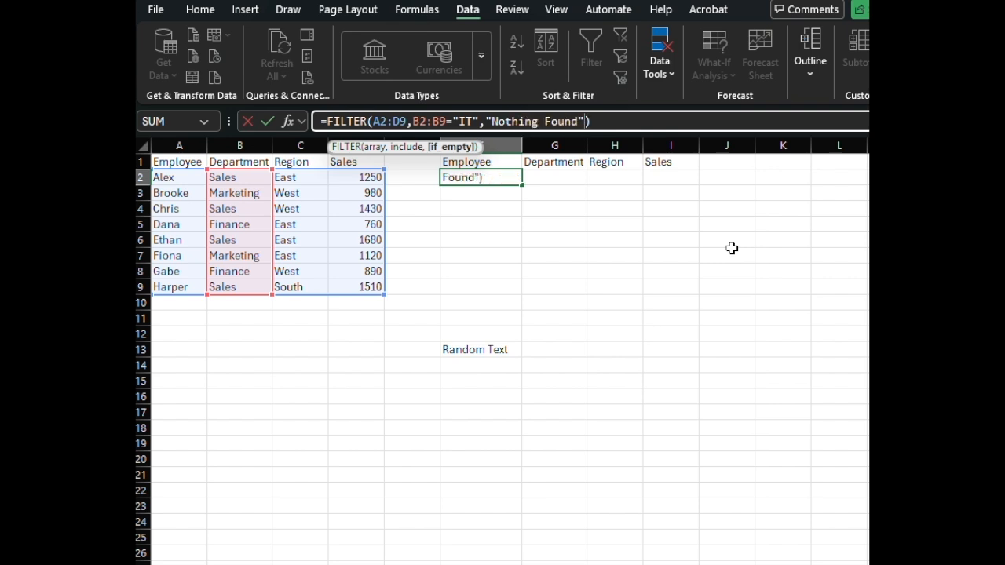
pyautogui.press('Return')
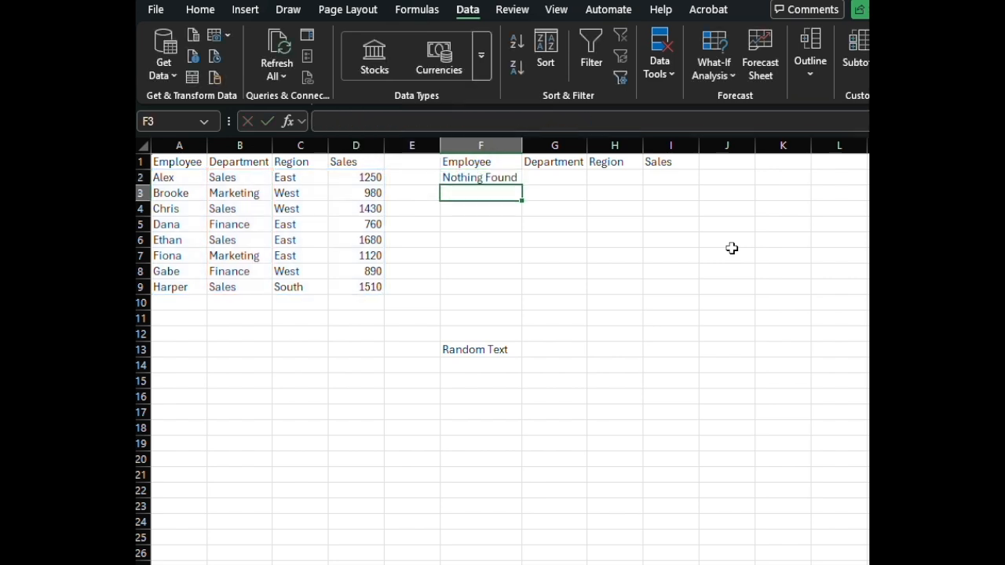
# Step: Set the department criterion in the F2 FILTER formula to "Sales", keeping the "Nothing Found" argument
pyautogui.click(505, 178)
pyautogui.doubleClick(466, 121)
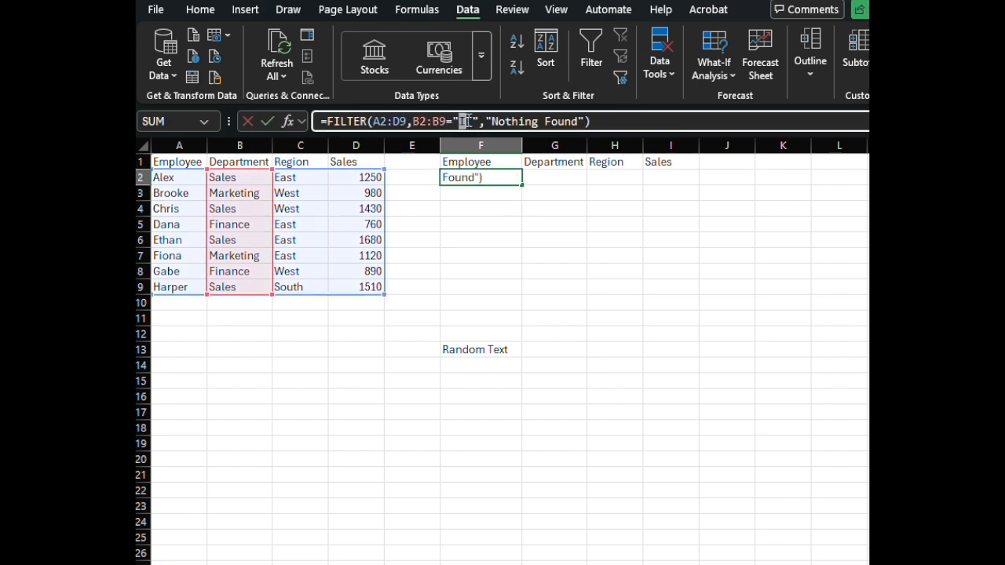
pyautogui.write('Sales')
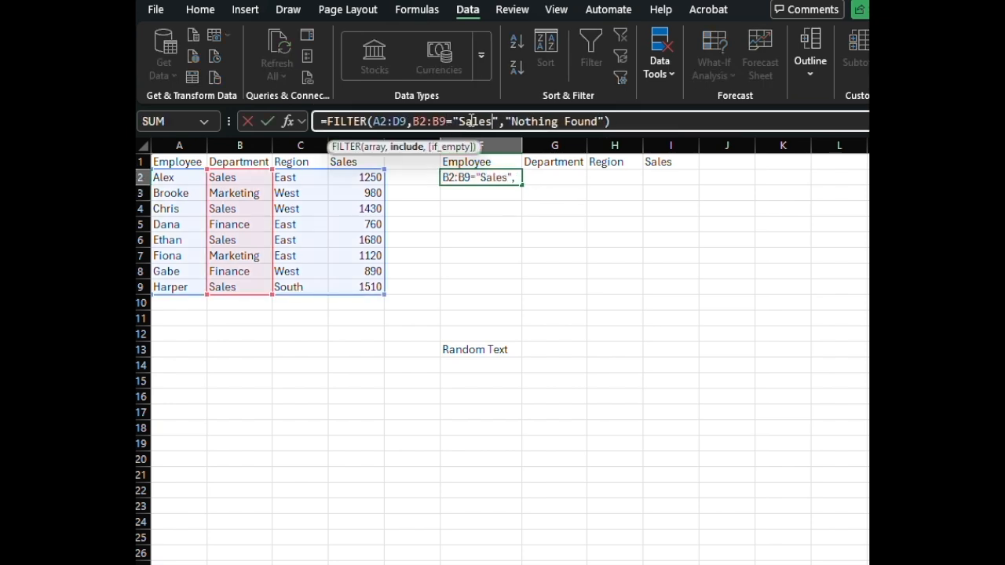
pyautogui.press('Return')
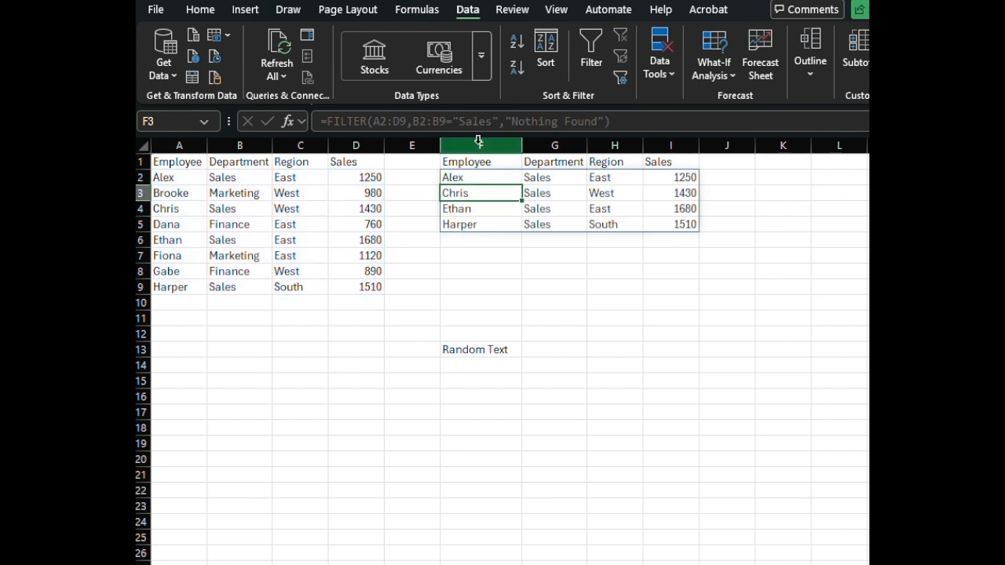
# Step: Enter =FILTER(A2:D9,C2:C9="West","Nothing Found") in F7 to return the West region rows
pyautogui.click(447, 258)
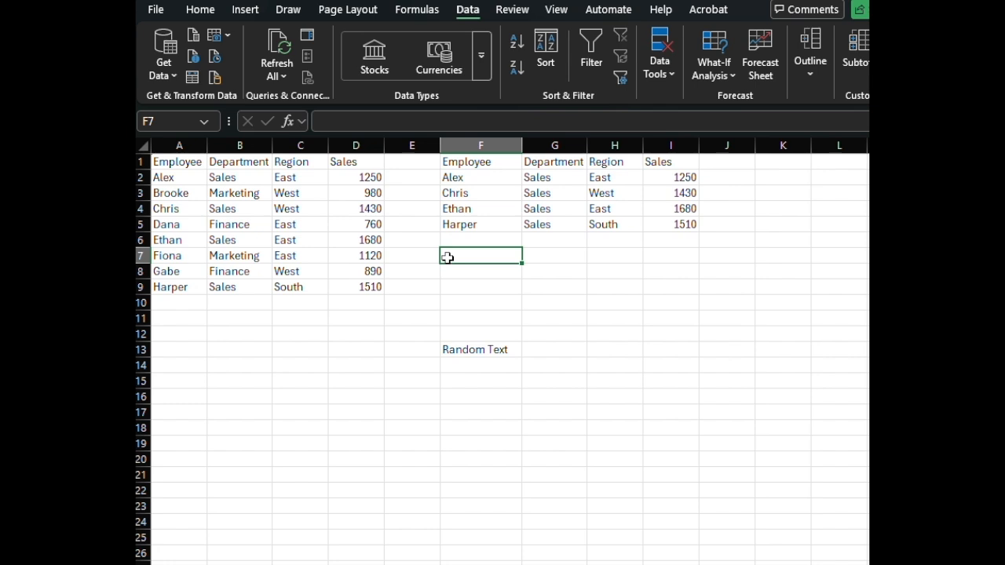
pyautogui.write('=filter(')
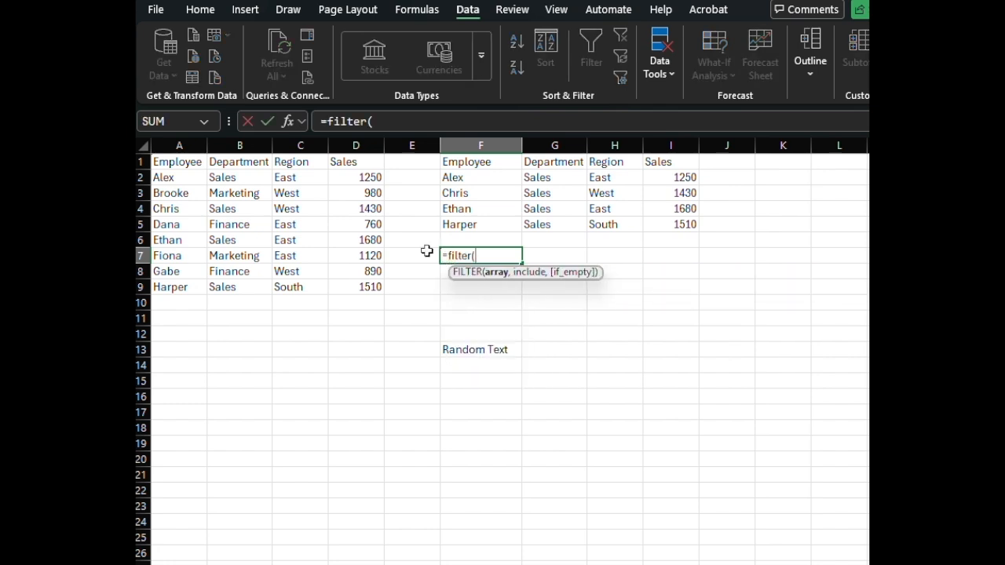
pyautogui.moveTo(186, 174); pyautogui.dragTo(372, 284)
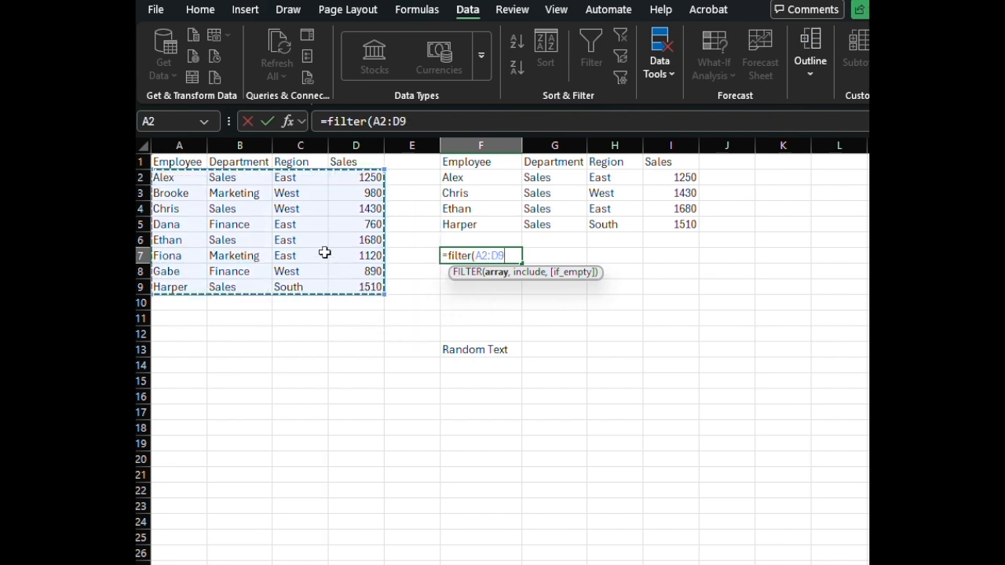
pyautogui.write(',')
pyautogui.moveTo(279, 177); pyautogui.dragTo(288, 285)
pyautogui.write('="West","Nothing Found")')
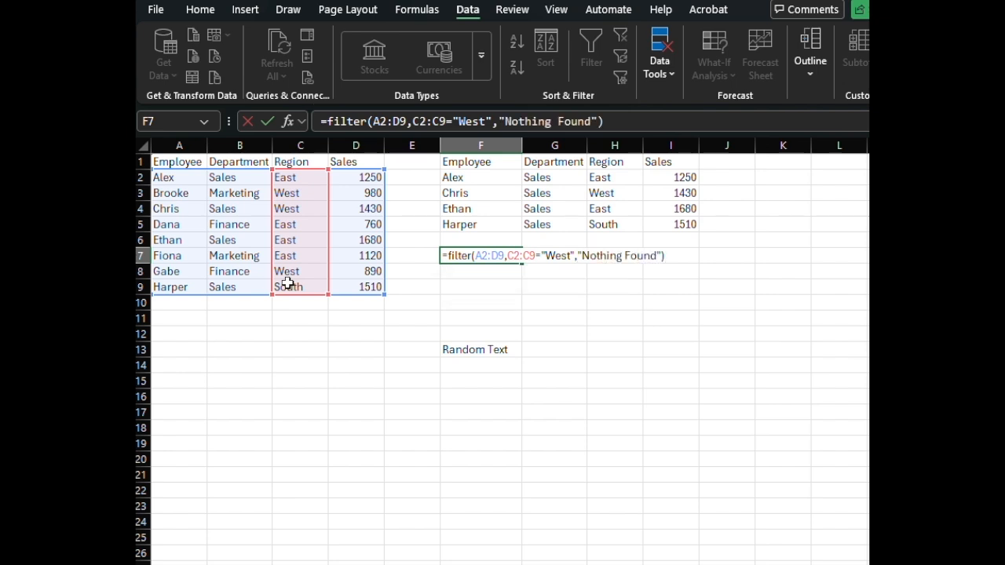
pyautogui.press('Return')
# Step: Enter =FILTER(A2:D9,D2:D9>1000) in F11 to return the rows with sales above 1000
pyautogui.click(453, 319)
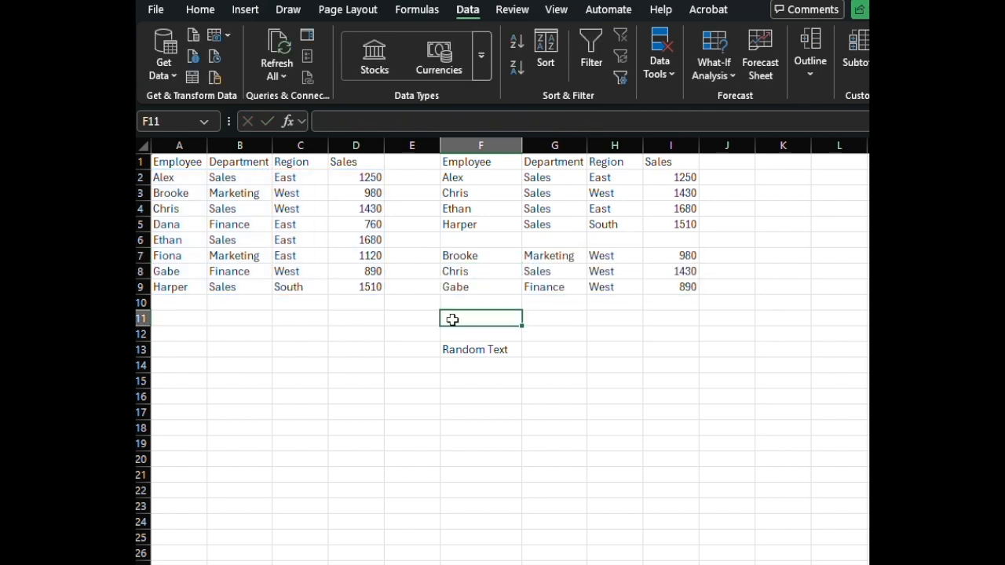
pyautogui.write('=filter(')
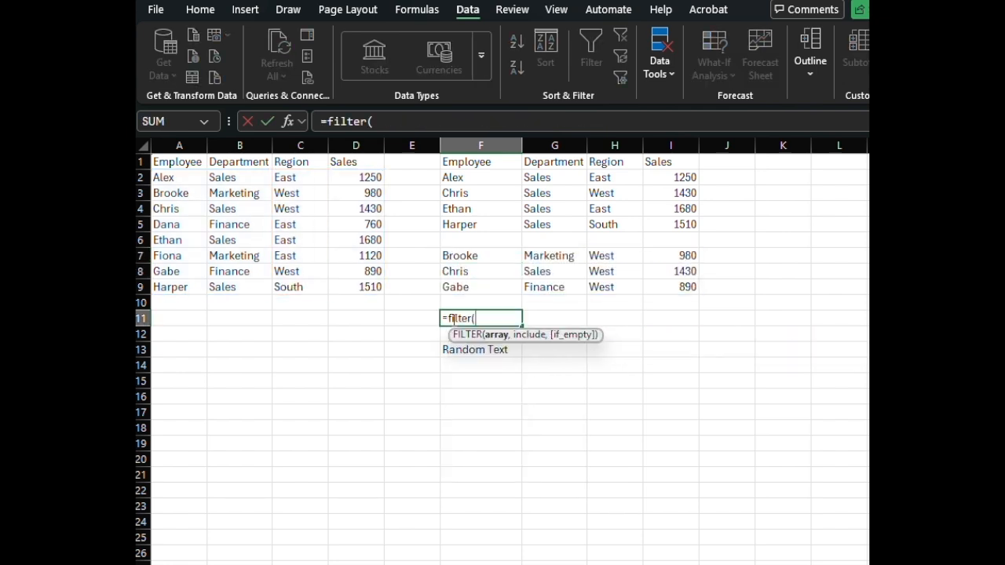
pyautogui.moveTo(186, 176); pyautogui.dragTo(366, 289)
pyautogui.write(',')
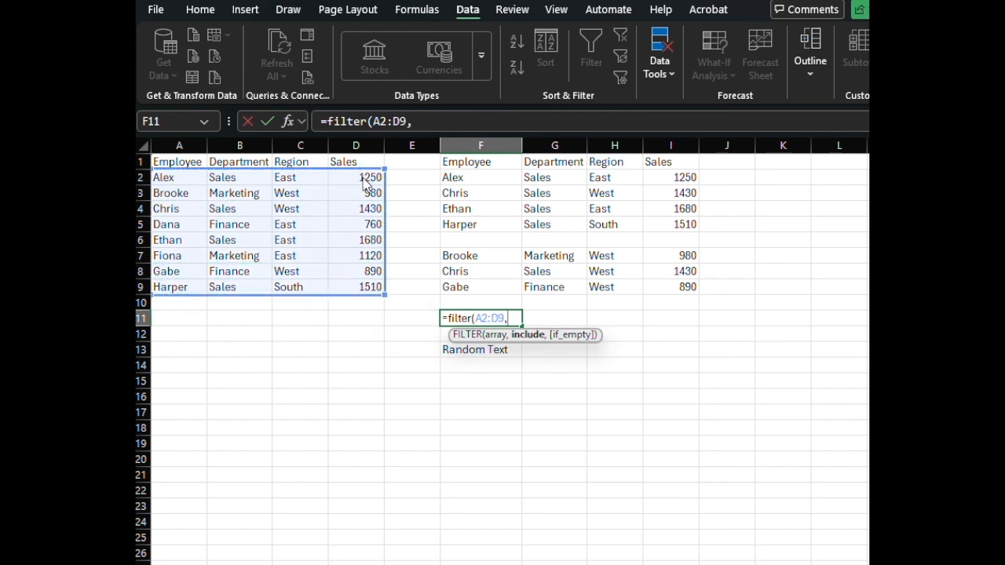
pyautogui.moveTo(363, 176); pyautogui.dragTo(366, 285)
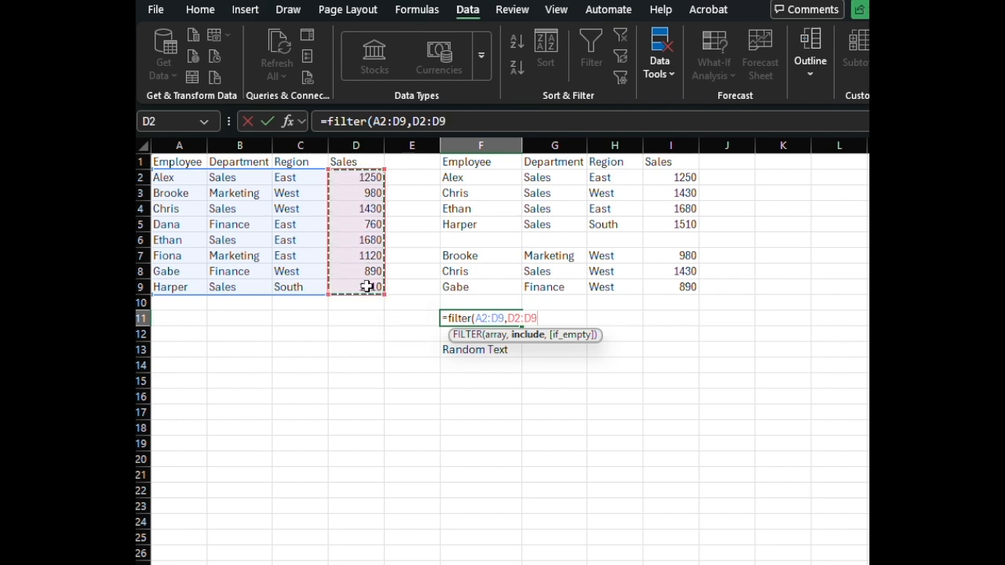
pyautogui.write('>100')
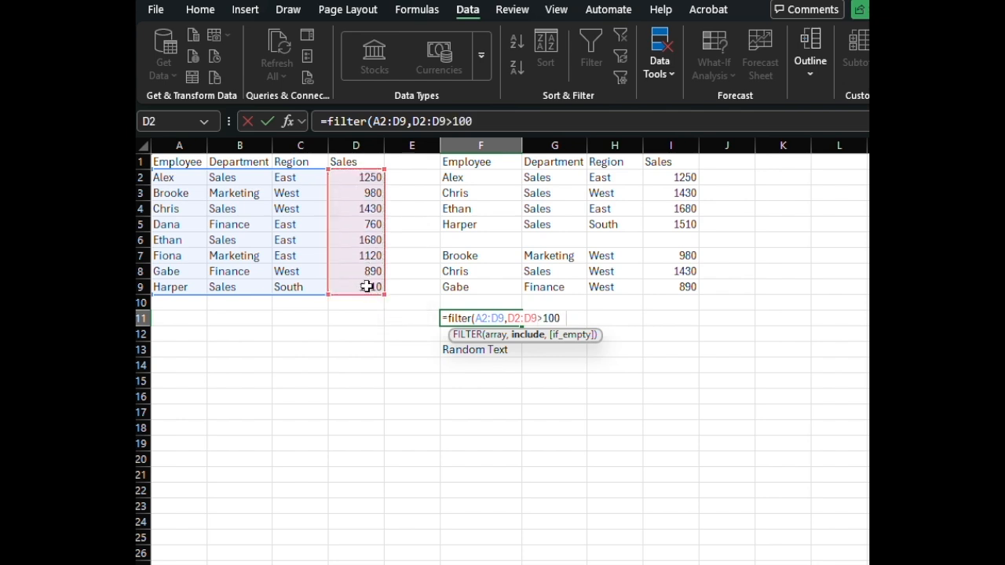
pyautogui.write('0)')
pyautogui.press('Return')
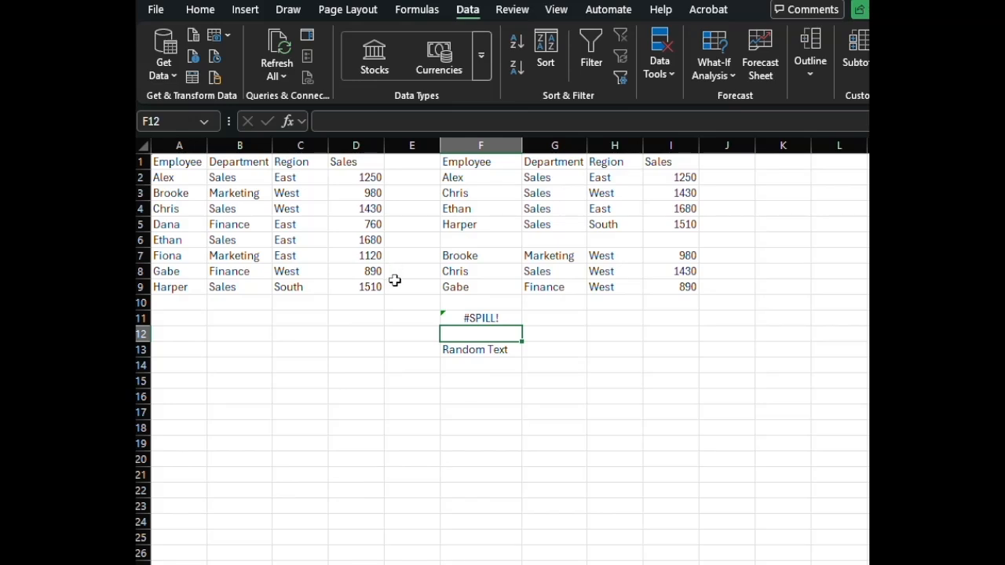
# Step: Check the spill range of the F11 formula and delete the "Random Text" entry blocking it in F13
pyautogui.click(480, 320)
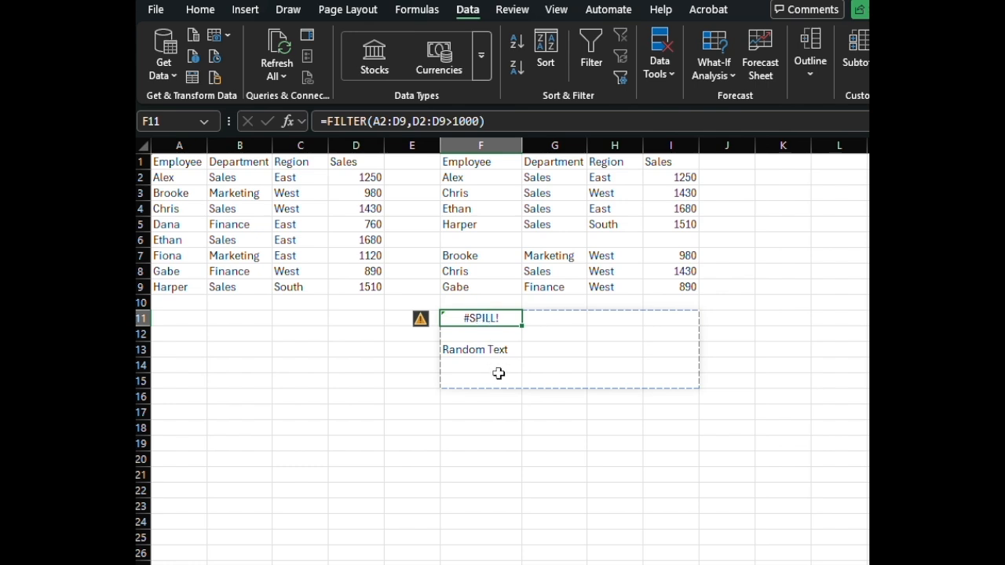
pyautogui.click(471, 351)
pyautogui.press('Delete')
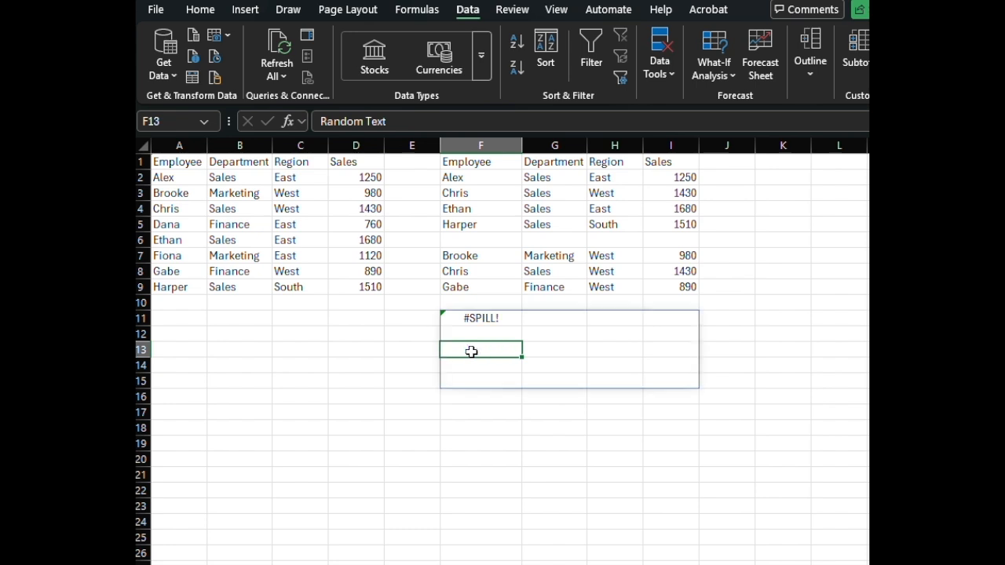